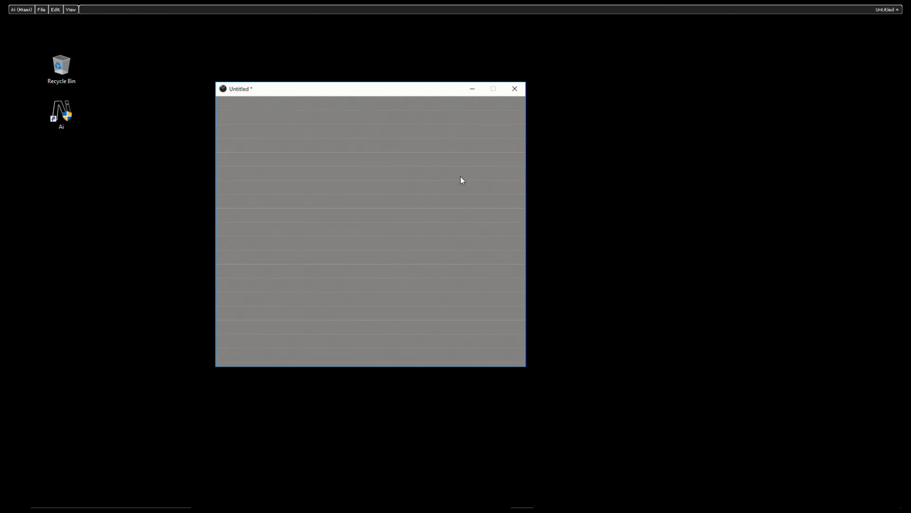
Step: Insert a 3D Model module from the Import category into the empty patch and delete it again
{"action": "right_click", "coordinate": [325, 135]}
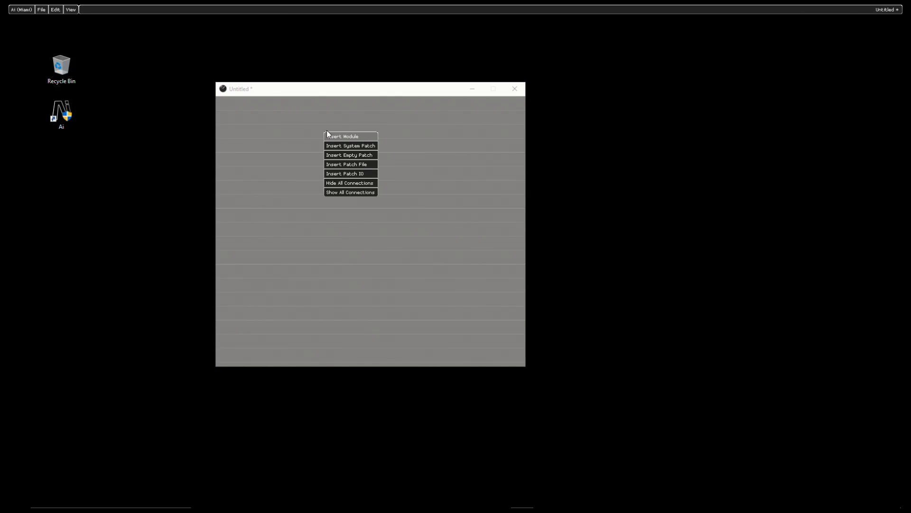
{"action": "left_click", "coordinate": [337, 137]}
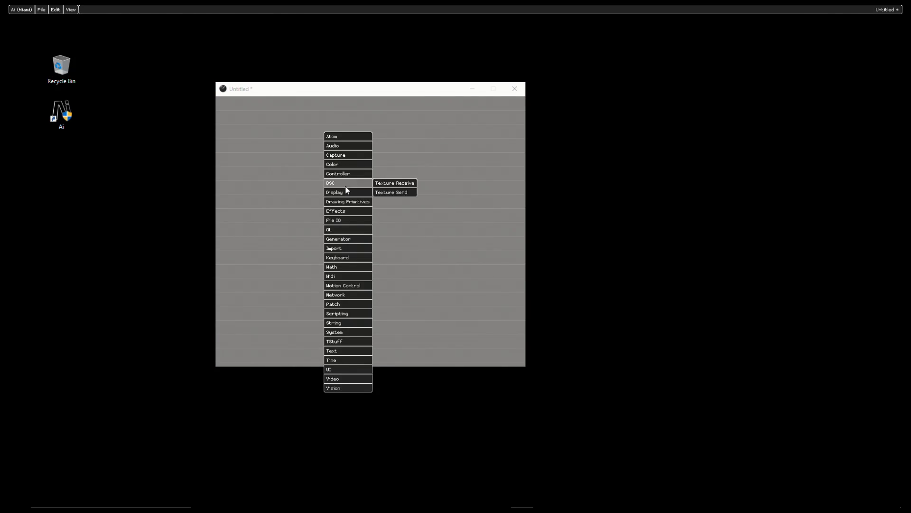
{"action": "mouse_move", "coordinate": [352, 248]}
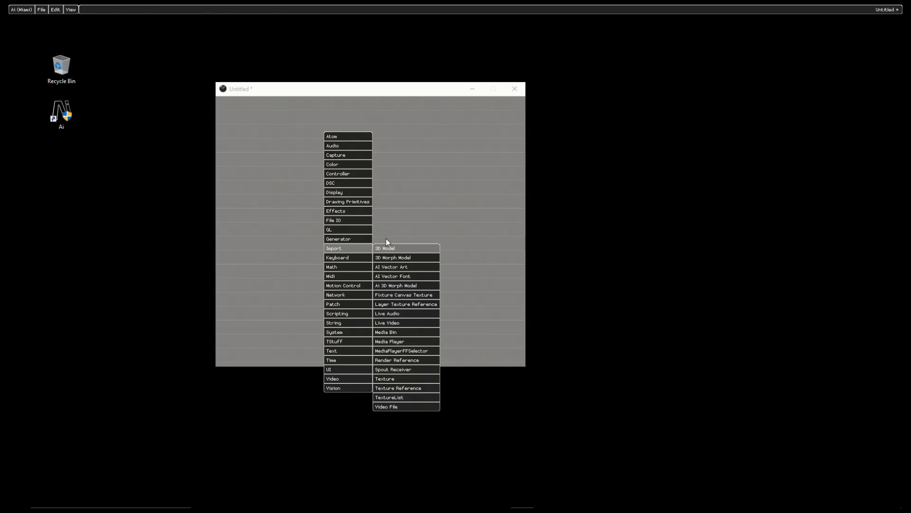
{"action": "left_click", "coordinate": [399, 248]}
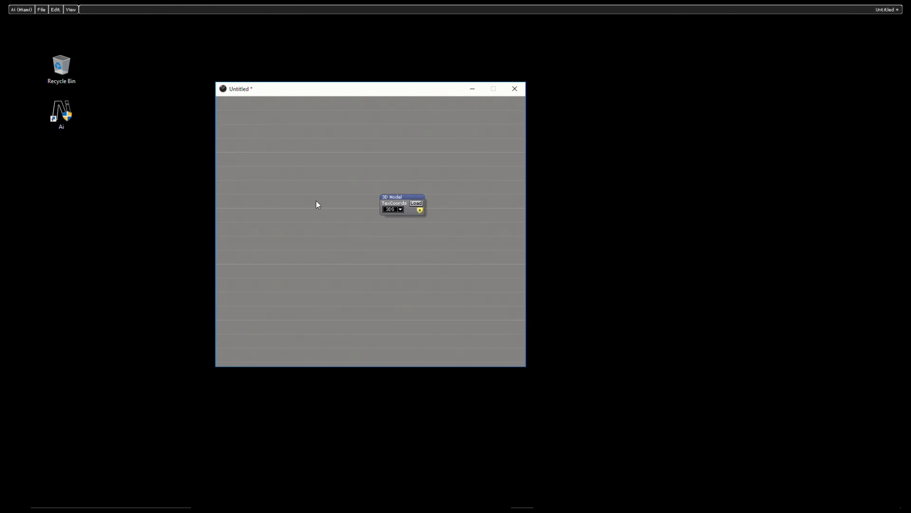
{"action": "left_click_drag", "start_coordinate": [342, 164], "coordinate": [473, 258]}
{"action": "key", "text": "Delete"}
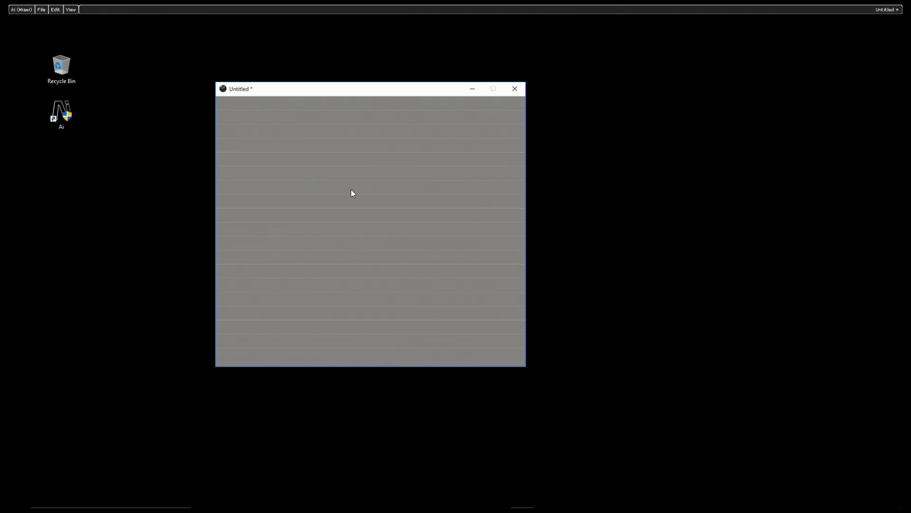
Step: Open the Browser and move the patch window clear of it
{"action": "left_click", "coordinate": [76, 9]}
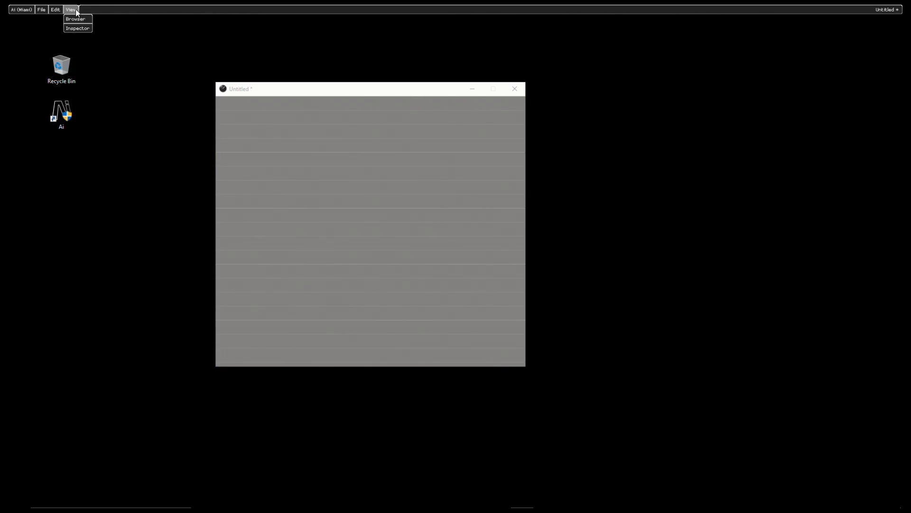
{"action": "left_click", "coordinate": [79, 22]}
{"action": "left_click_drag", "start_coordinate": [319, 89], "coordinate": [391, 73]}
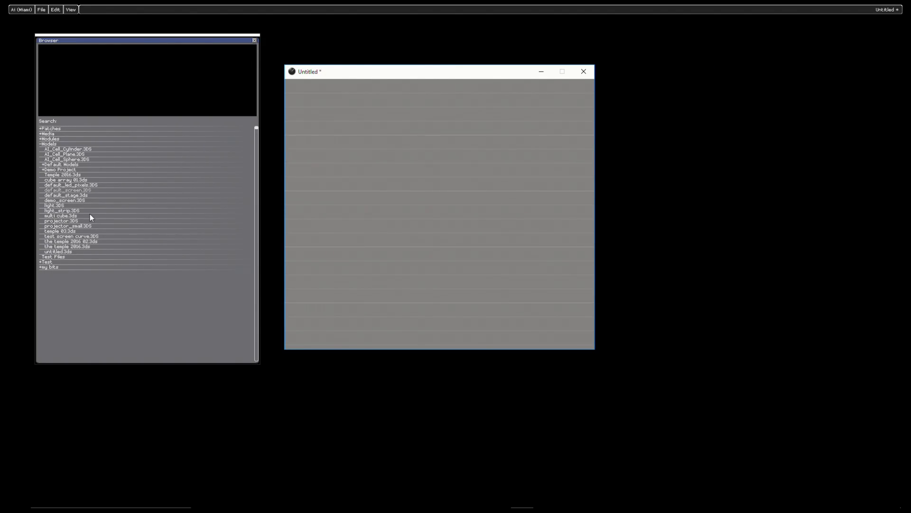
Step: Add 1920x1080-full-hd-test-pattern.jpg and the blank 1920 x 1080 .mov from the Media folder to the patch, one below the other
{"action": "left_click", "coordinate": [55, 134]}
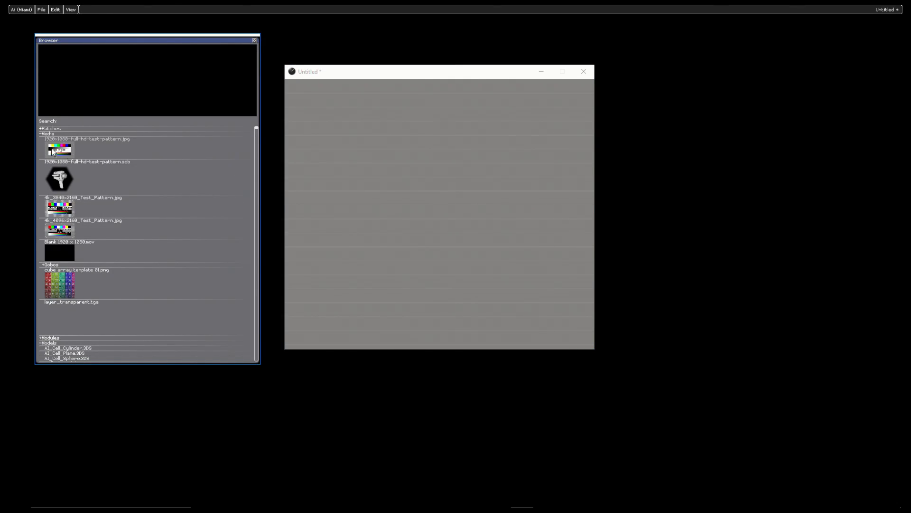
{"action": "left_click_drag", "start_coordinate": [62, 152], "coordinate": [435, 174]}
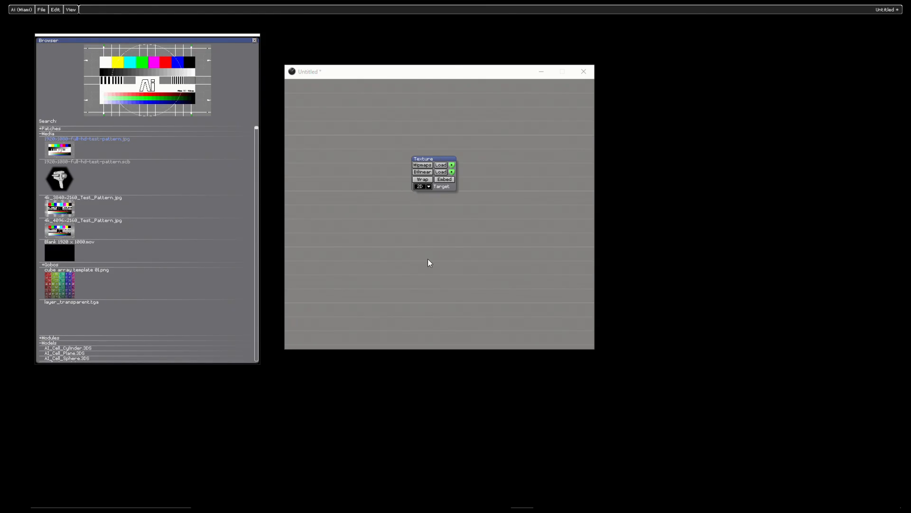
{"action": "left_click_drag", "start_coordinate": [61, 247], "coordinate": [432, 239]}
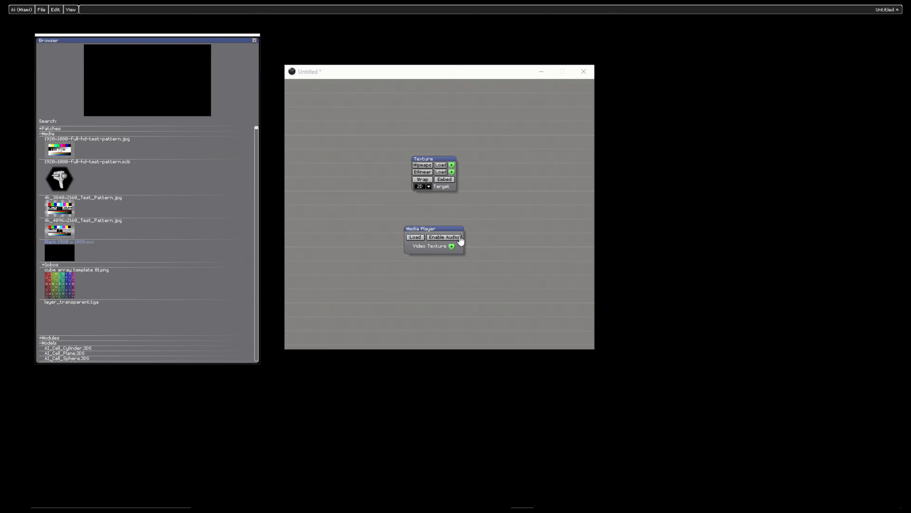
{"action": "left_click", "coordinate": [423, 252]}
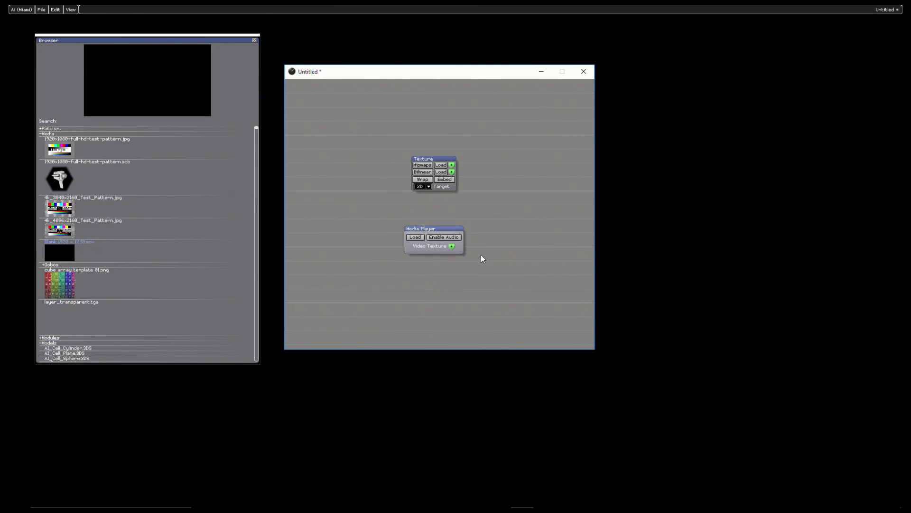
{"action": "scroll", "coordinate": [152, 226], "scroll_direction": "down", "scroll_amount": 5}
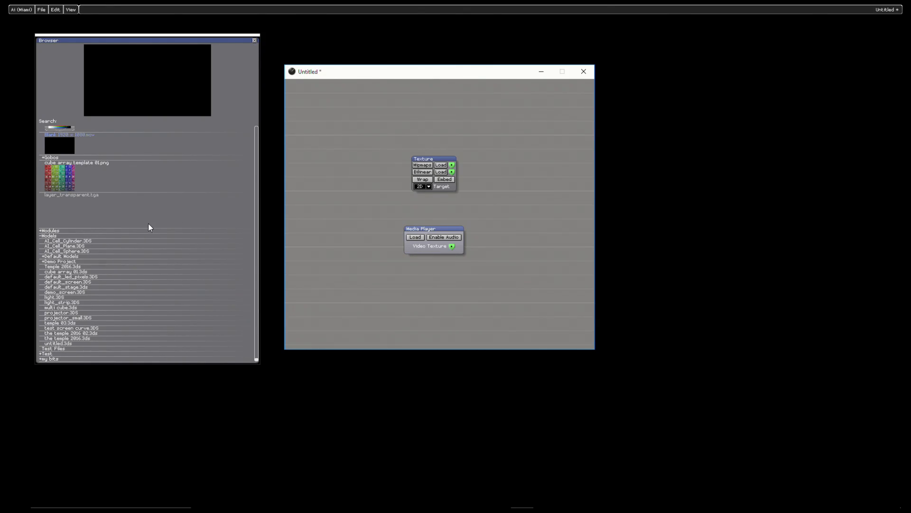
{"action": "scroll", "coordinate": [104, 210], "scroll_direction": "up", "scroll_amount": 5}
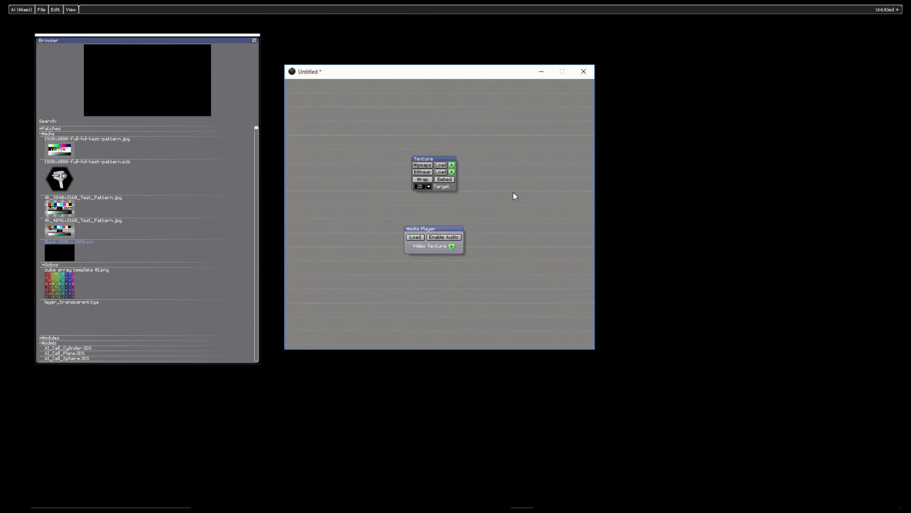
{"action": "right_click", "coordinate": [530, 131]}
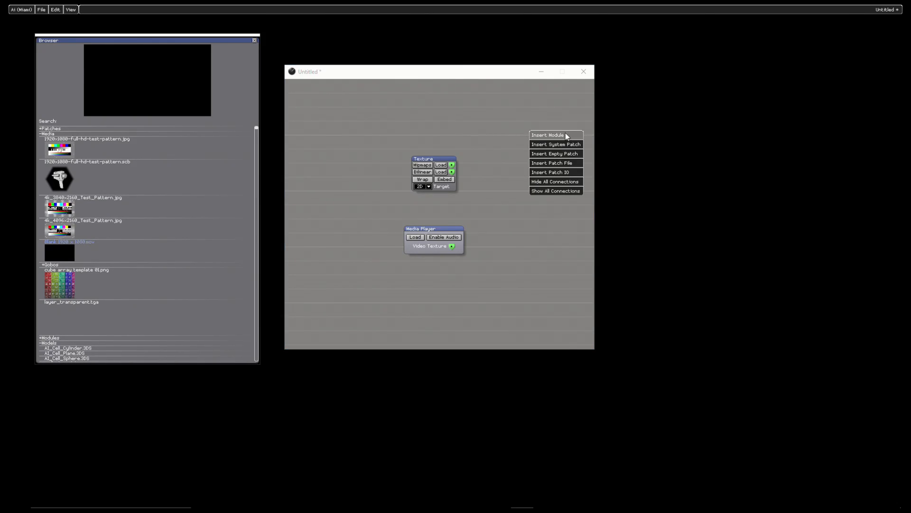
{"action": "left_click", "coordinate": [565, 135]}
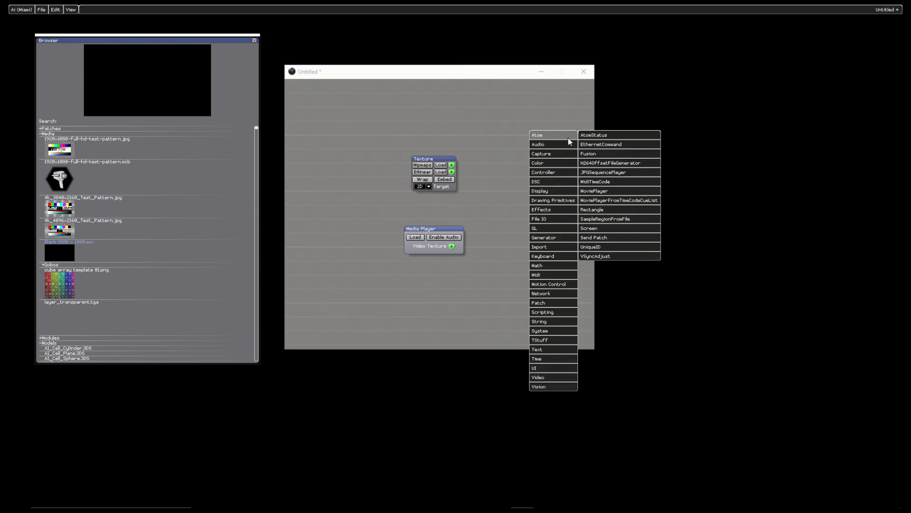
{"action": "left_click", "coordinate": [436, 100]}
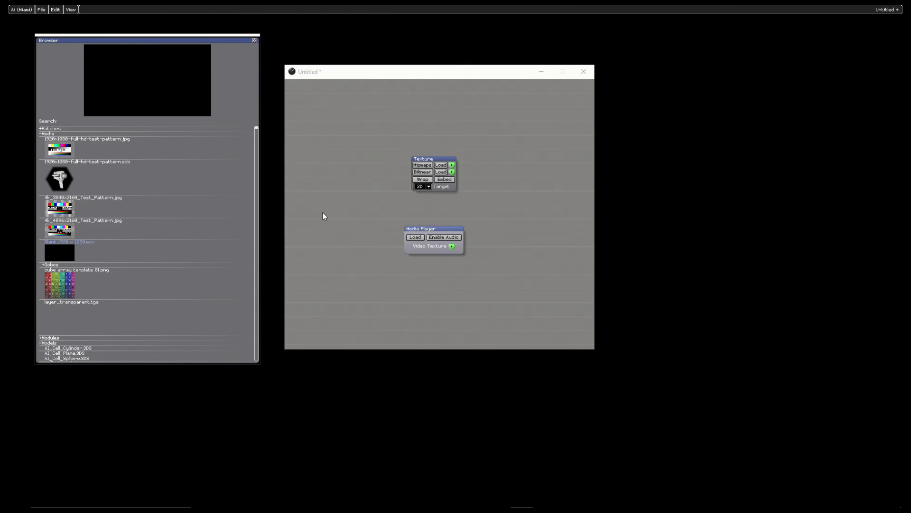
Step: Add demo_screen.3DS from the Models folder to the patch below the Media Player module, and close the Browser
{"action": "left_click", "coordinate": [57, 135]}
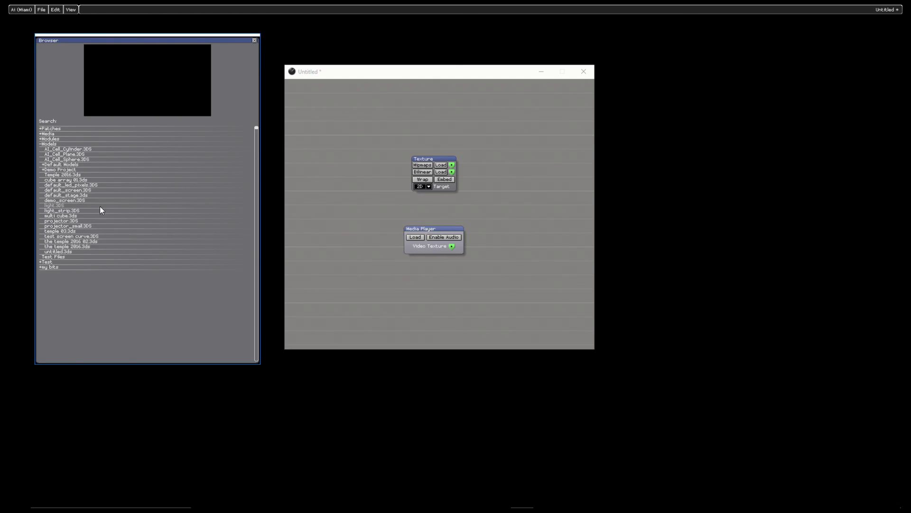
{"action": "left_click_drag", "start_coordinate": [80, 201], "coordinate": [427, 300]}
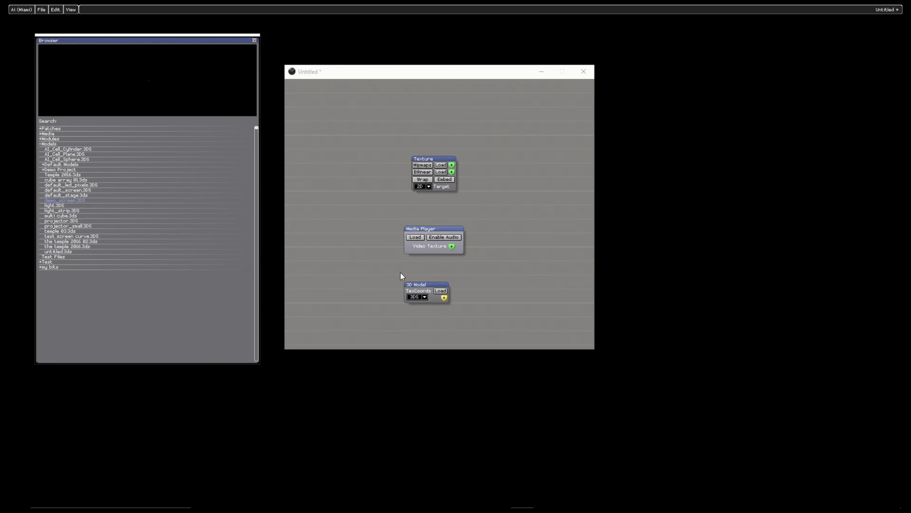
{"action": "left_click", "coordinate": [254, 41]}
{"action": "left_click", "coordinate": [561, 158]}
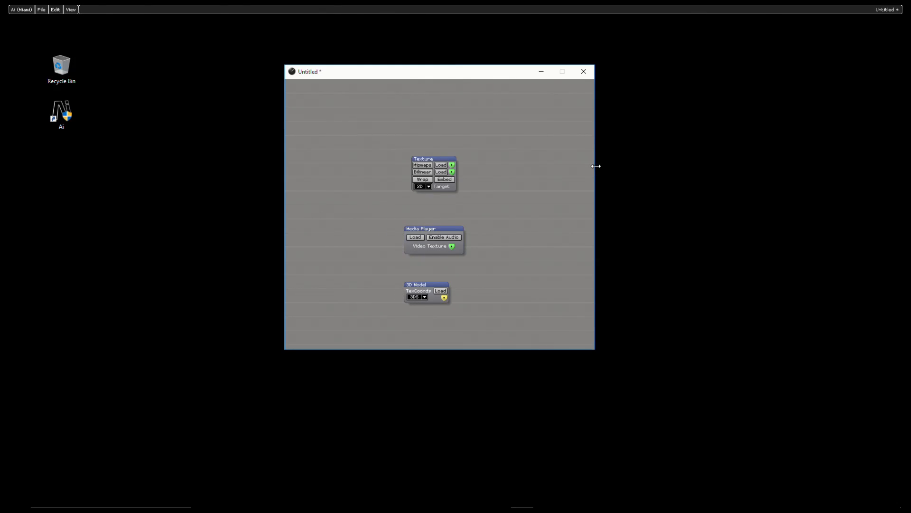
Step: Widen the patch window and stack the Texture, Media Player and 3D Model modules in a compact column
{"action": "left_click_drag", "start_coordinate": [596, 165], "coordinate": [746, 184]}
{"action": "left_click_drag", "start_coordinate": [509, 78], "coordinate": [418, 89]}
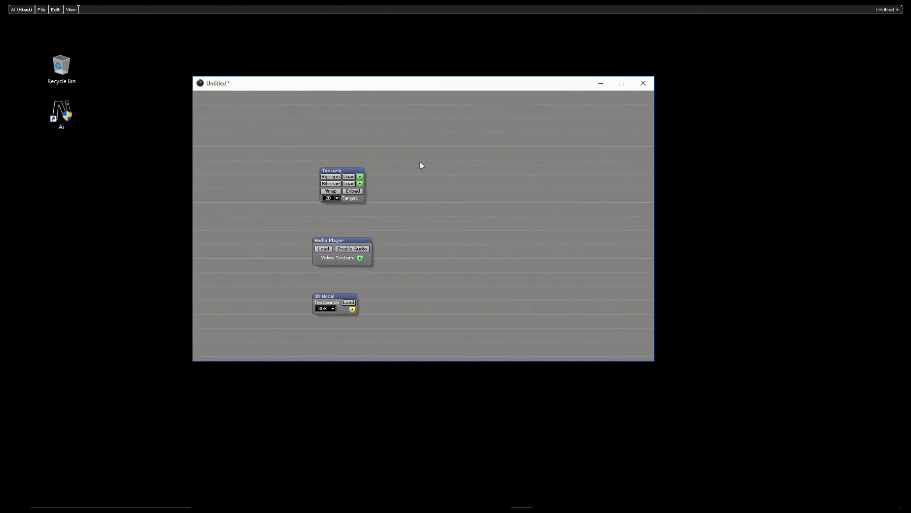
{"action": "left_click_drag", "start_coordinate": [344, 170], "coordinate": [314, 129]}
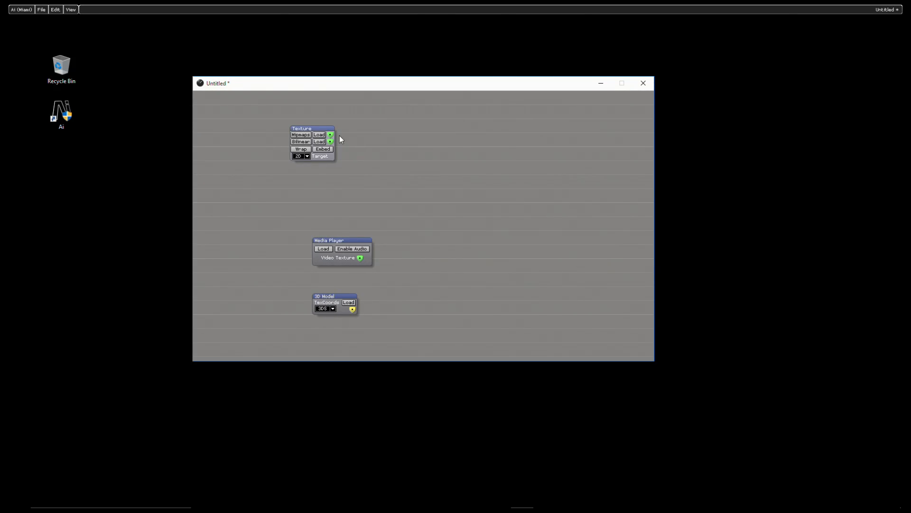
{"action": "mouse_move", "coordinate": [330, 138]}
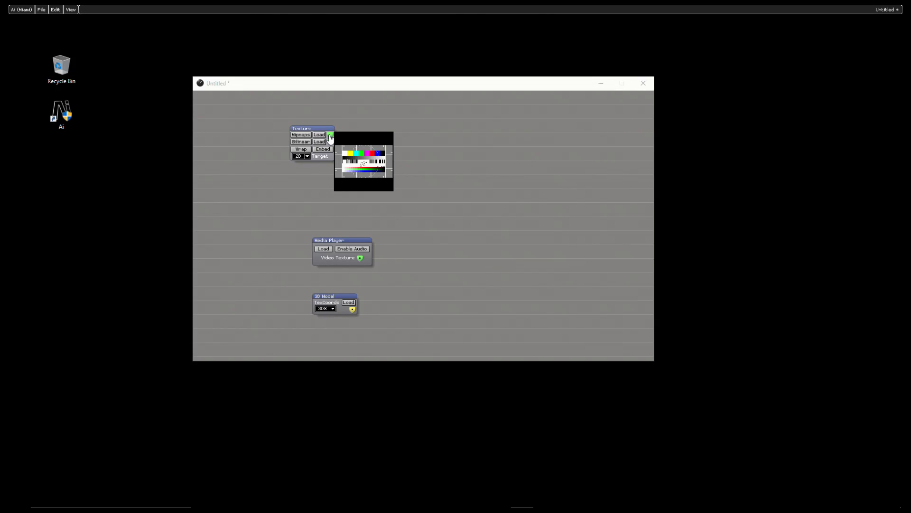
{"action": "left_click_drag", "start_coordinate": [358, 243], "coordinate": [328, 181]}
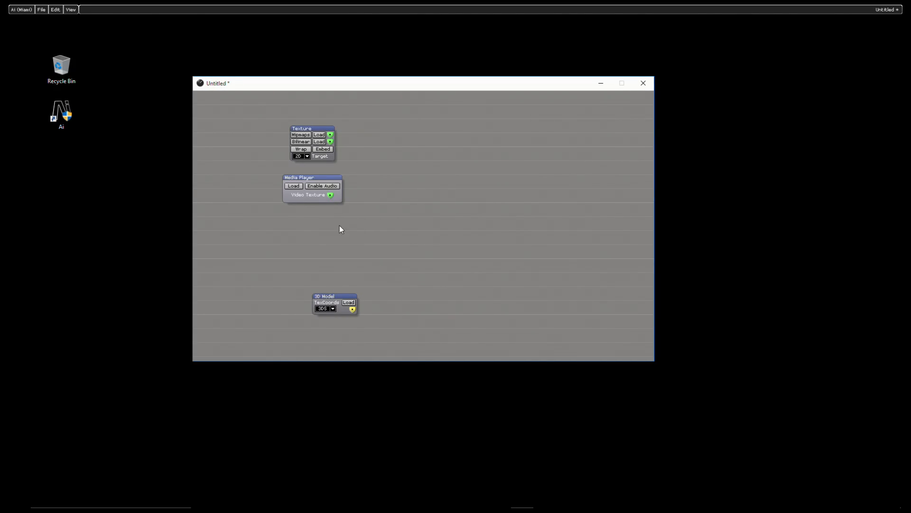
{"action": "left_click", "coordinate": [70, 9]}
{"action": "left_click", "coordinate": [394, 99]}
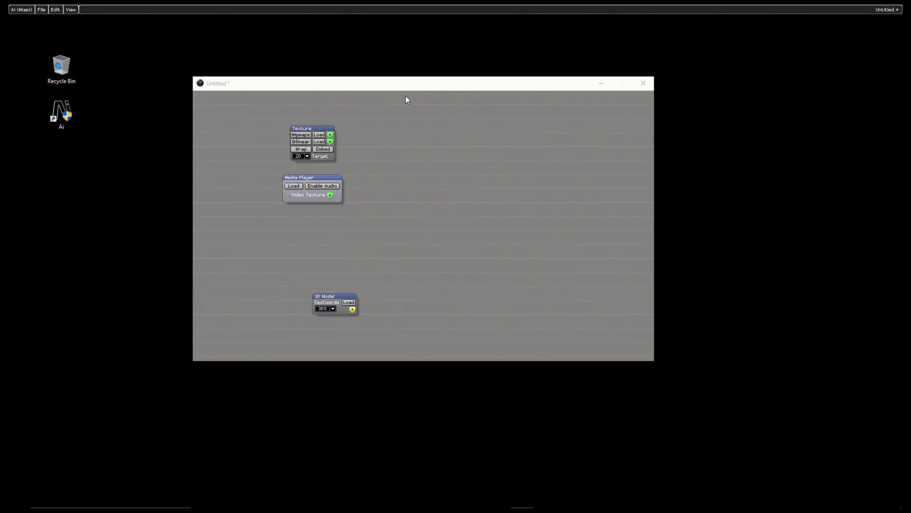
{"action": "left_click_drag", "start_coordinate": [323, 296], "coordinate": [321, 233]}
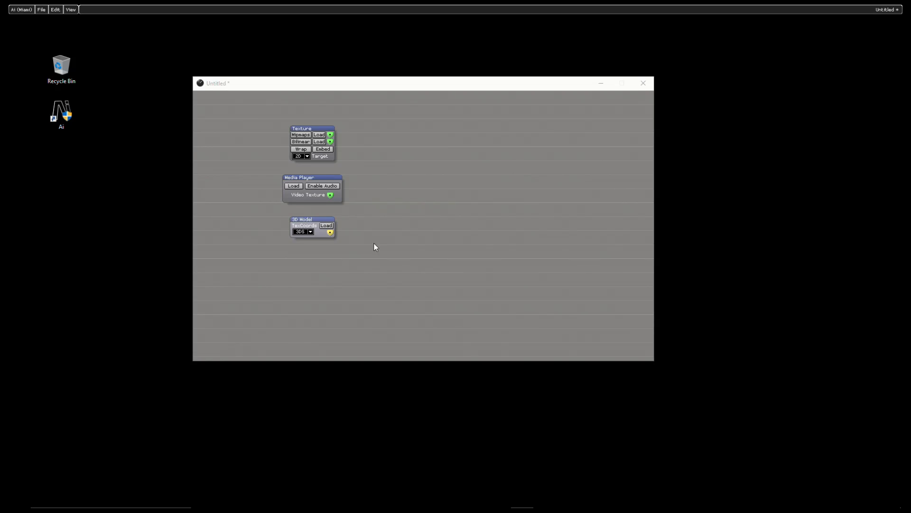
Step: Insert a Live Video module from the Import category and place it beside the Texture module
{"action": "right_click", "coordinate": [404, 121]}
{"action": "left_click", "coordinate": [430, 125]}
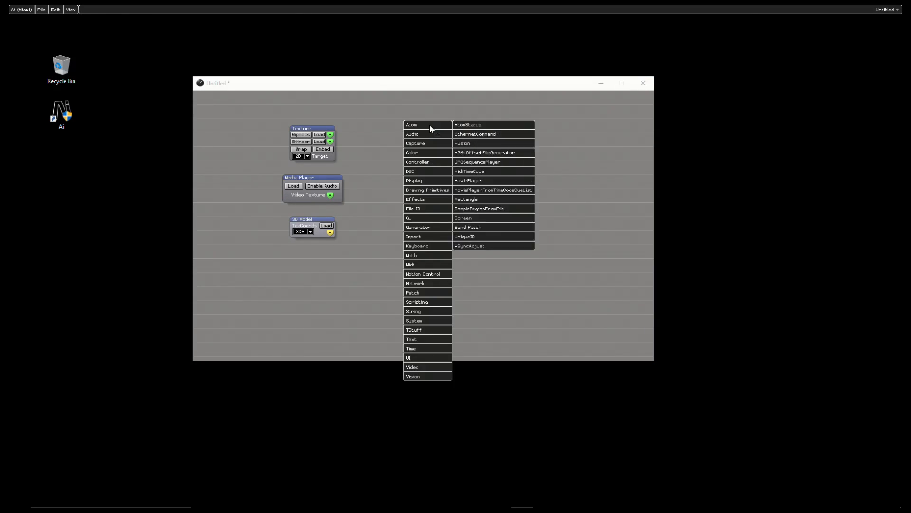
{"action": "mouse_move", "coordinate": [441, 230]}
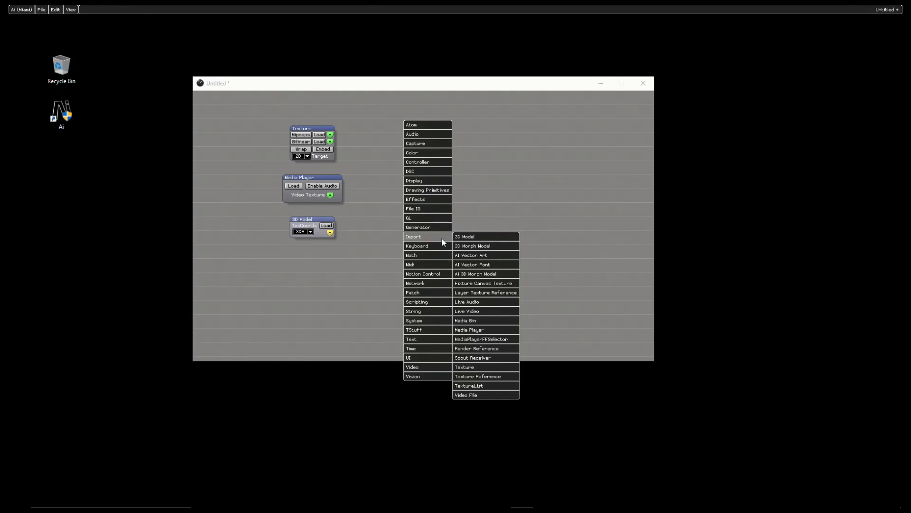
{"action": "left_click", "coordinate": [497, 314]}
{"action": "left_click", "coordinate": [474, 167]}
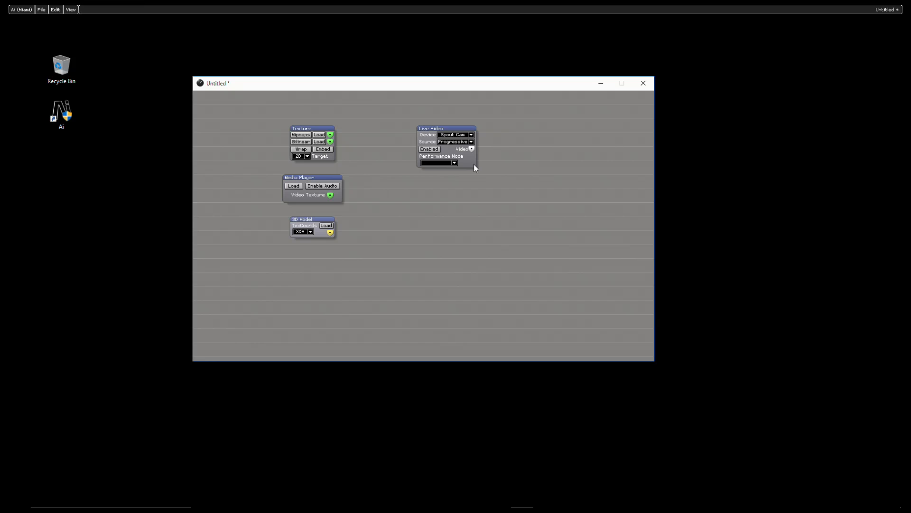
Step: Set the Live Video device to FaceTime HD Camera (Built-in) and enable the module to preview its video output
{"action": "left_click", "coordinate": [463, 136]}
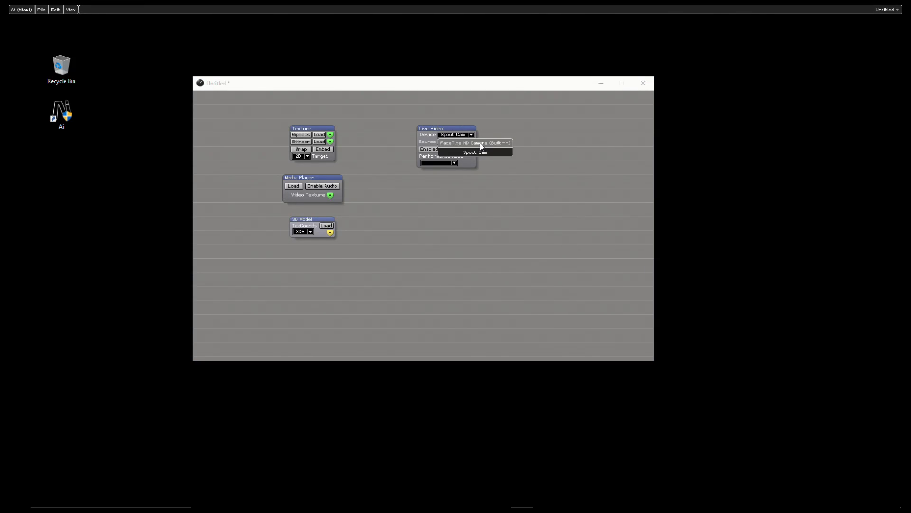
{"action": "left_click", "coordinate": [480, 143]}
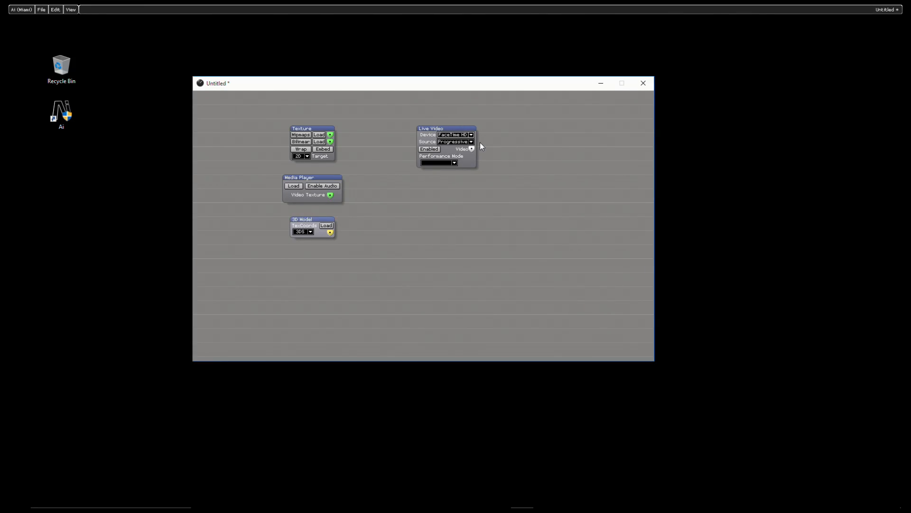
{"action": "left_click", "coordinate": [433, 150]}
{"action": "mouse_move", "coordinate": [473, 153]}
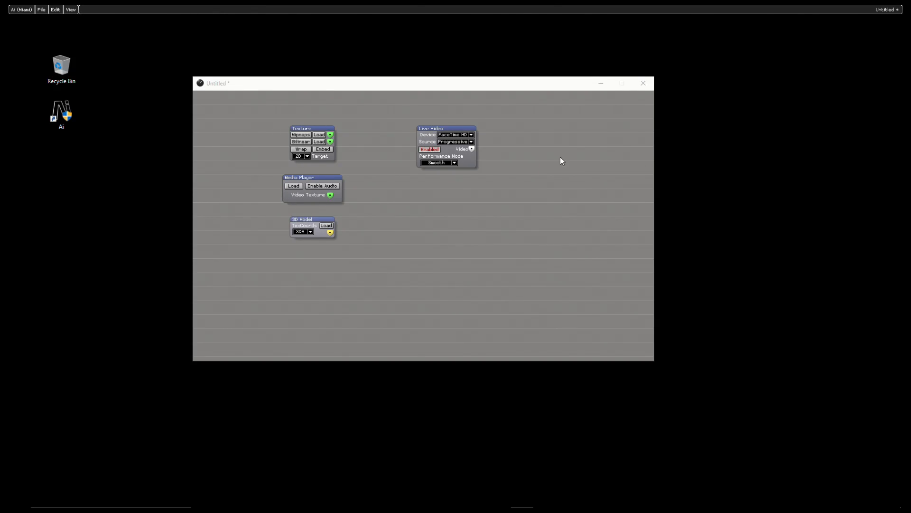
{"action": "left_click", "coordinate": [521, 158]}
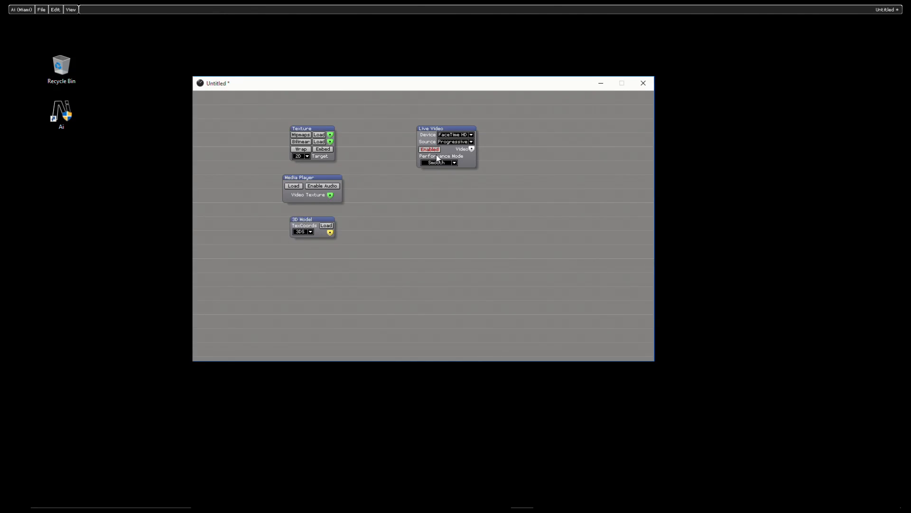
Step: Insert a Live Audio module from the Import category beside the Live Video module
{"action": "right_click", "coordinate": [454, 195]}
{"action": "mouse_move", "coordinate": [477, 204]}
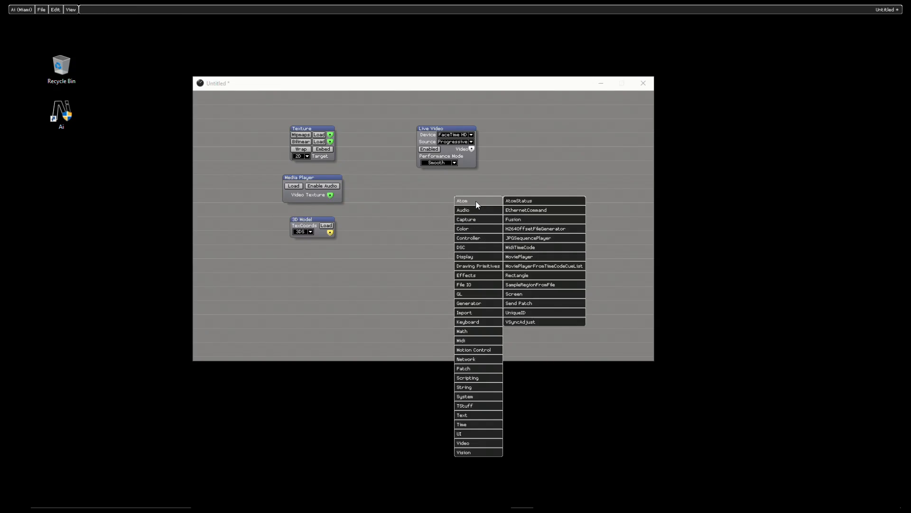
{"action": "mouse_move", "coordinate": [482, 311]}
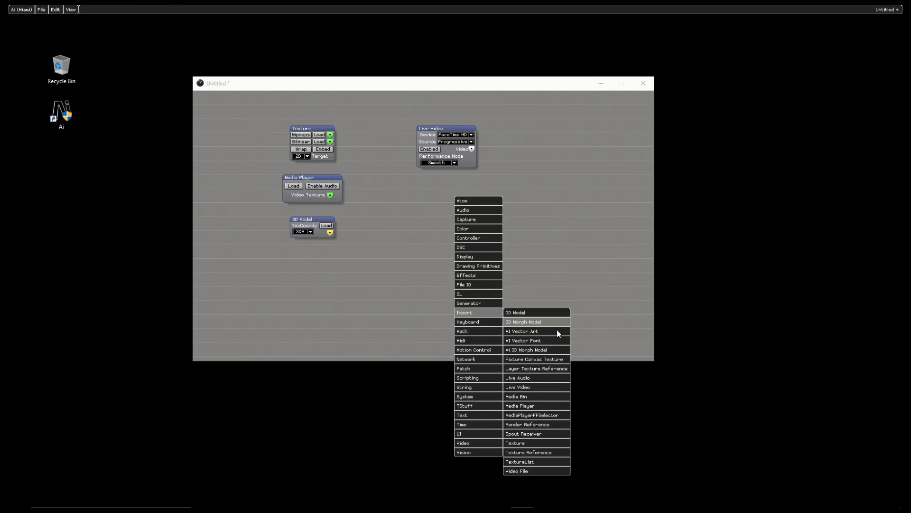
{"action": "left_click", "coordinate": [548, 379]}
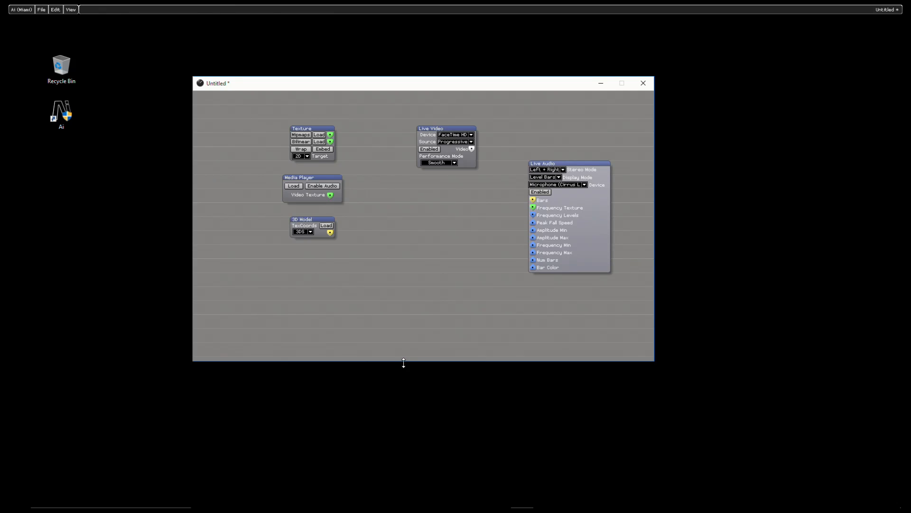
Step: Extend the patch window downward and insert a Media Bin module from the Import category below the 3D Model module
{"action": "left_click_drag", "start_coordinate": [403, 363], "coordinate": [407, 452]}
{"action": "right_click", "coordinate": [277, 268]}
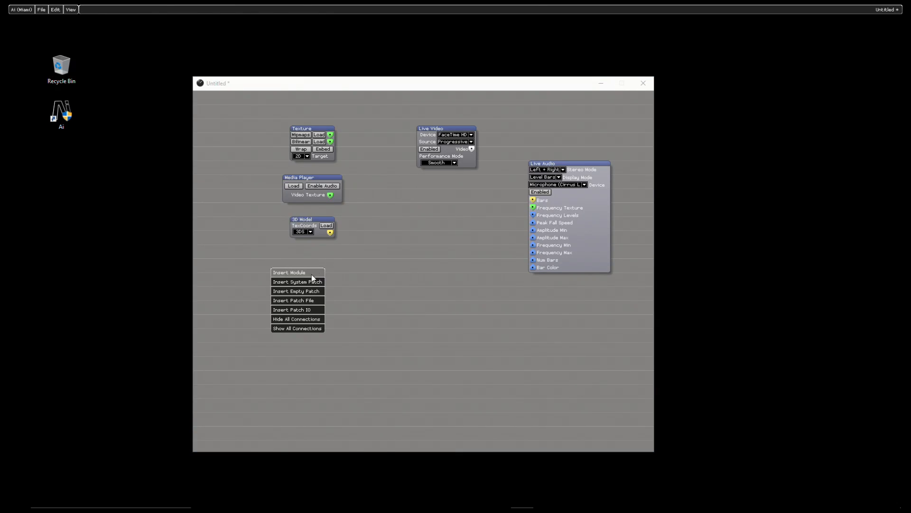
{"action": "left_click", "coordinate": [304, 272]}
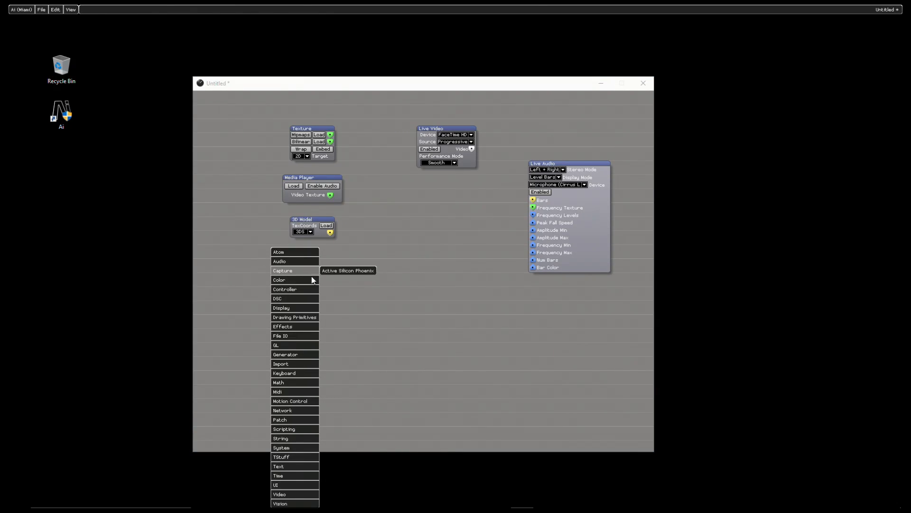
{"action": "mouse_move", "coordinate": [306, 364]}
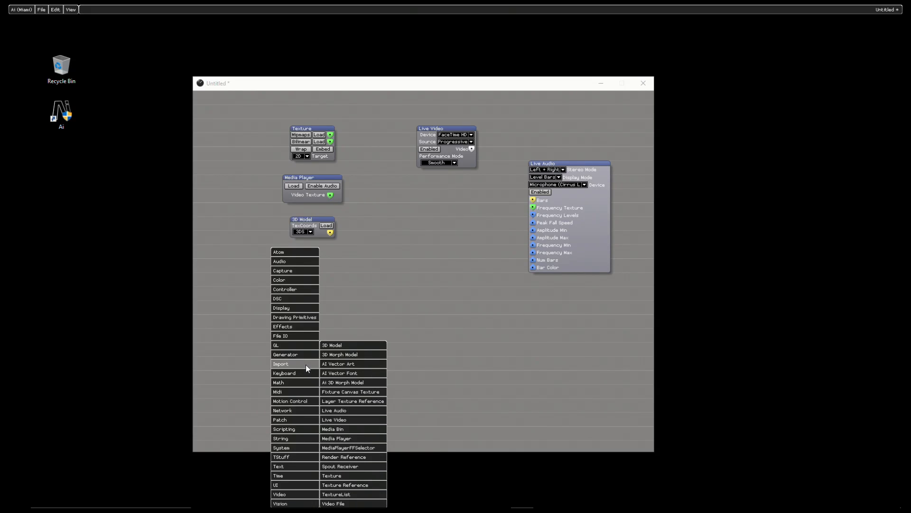
{"action": "left_click", "coordinate": [351, 429]}
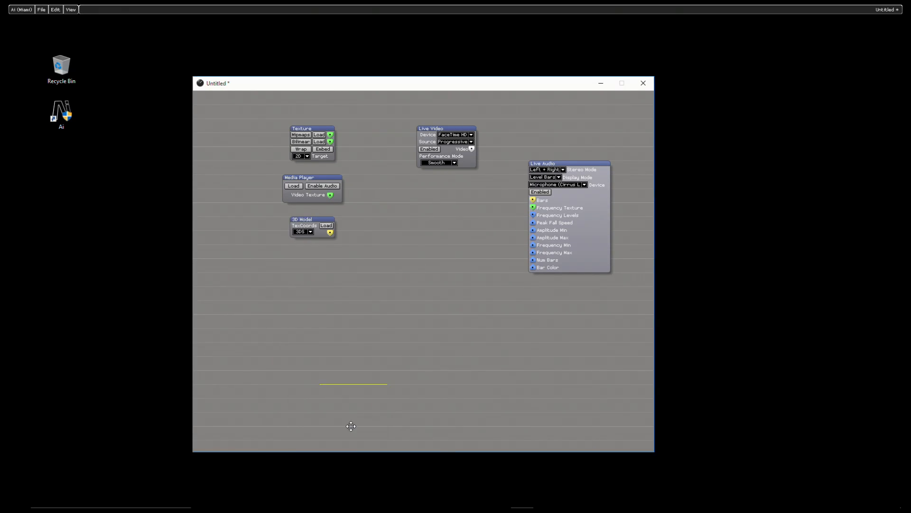
{"action": "left_click", "coordinate": [350, 315]}
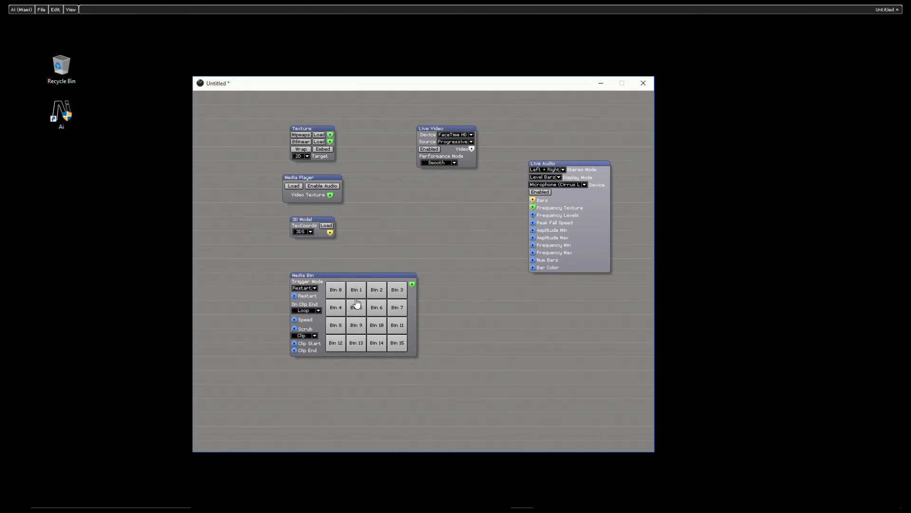
Step: Show the Browser beside the patch window and expand its Media folder and the Gobos subfolder
{"action": "left_click", "coordinate": [71, 9]}
{"action": "left_click", "coordinate": [75, 19]}
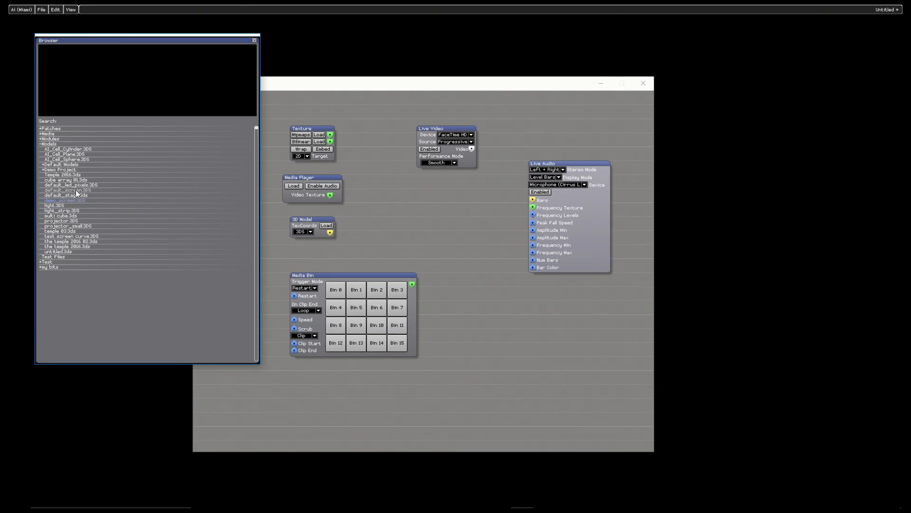
{"action": "left_click_drag", "start_coordinate": [170, 40], "coordinate": [146, 31]}
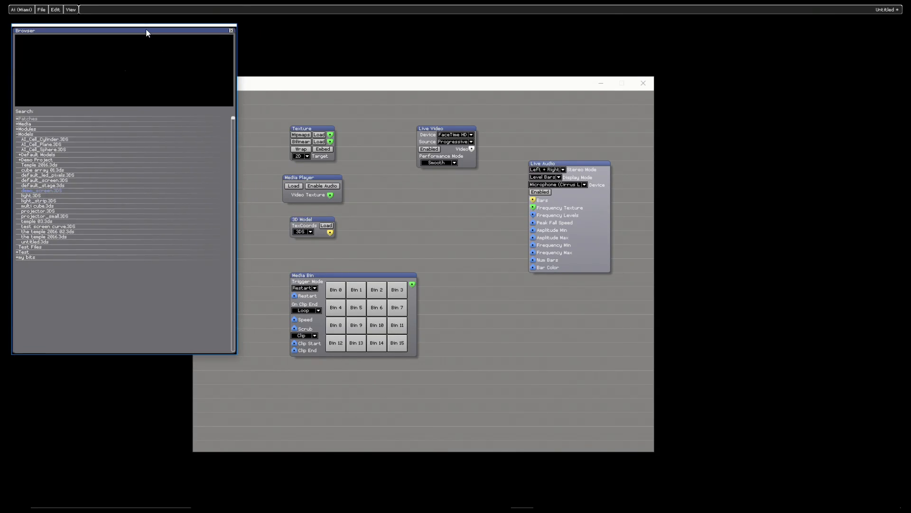
{"action": "left_click", "coordinate": [20, 125]}
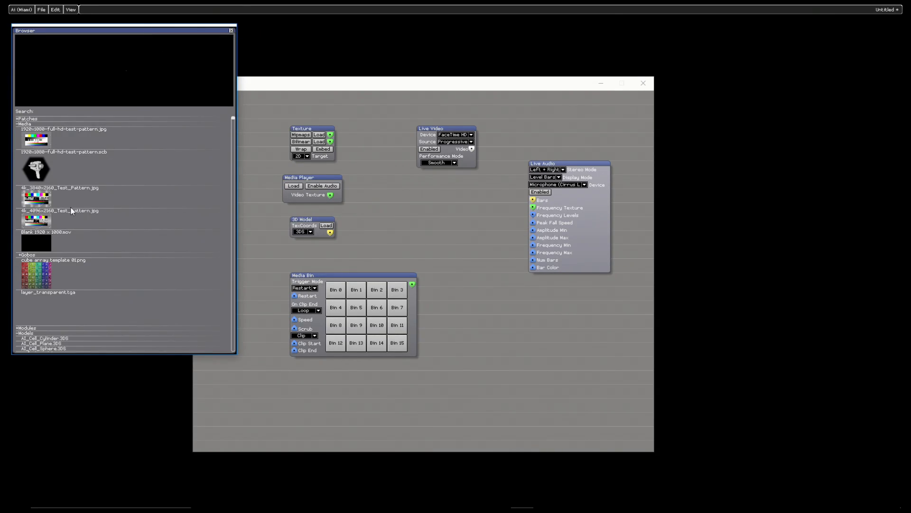
{"action": "left_click", "coordinate": [33, 255]}
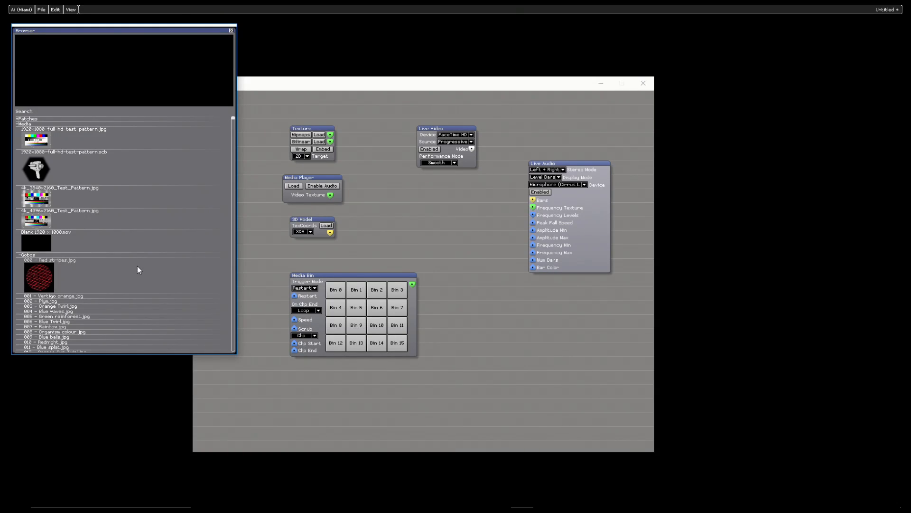
Step: Load gobo image 002 into Bin 0, 005 - Green rainforest.jpg into Bin 9 and 006 - Blue Twirl.jpg into Bin 11 of the Media Bin
{"action": "scroll", "coordinate": [112, 196], "scroll_direction": "down", "scroll_amount": 5}
{"action": "left_click_drag", "start_coordinate": [56, 233], "coordinate": [336, 294]}
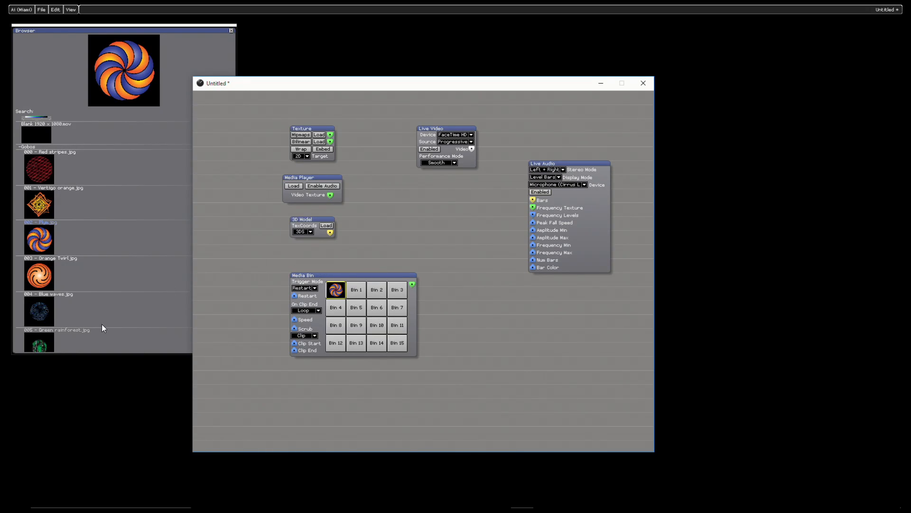
{"action": "scroll", "coordinate": [118, 202], "scroll_direction": "down", "scroll_amount": 2}
{"action": "left_click", "coordinate": [40, 280]}
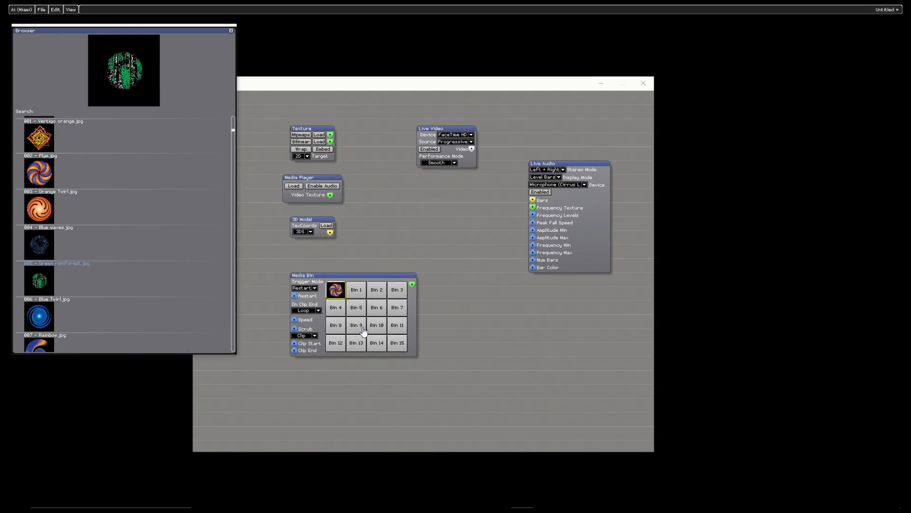
{"action": "left_click", "coordinate": [37, 315]}
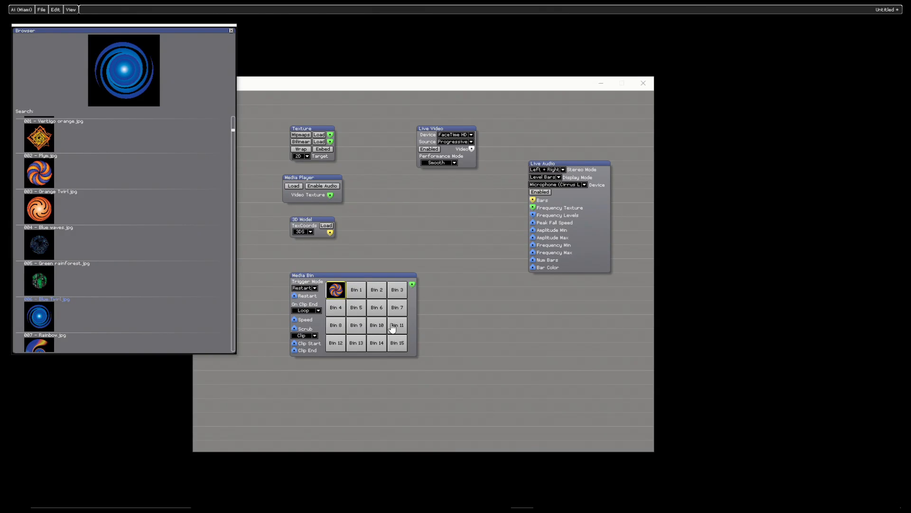
{"action": "left_click", "coordinate": [368, 87]}
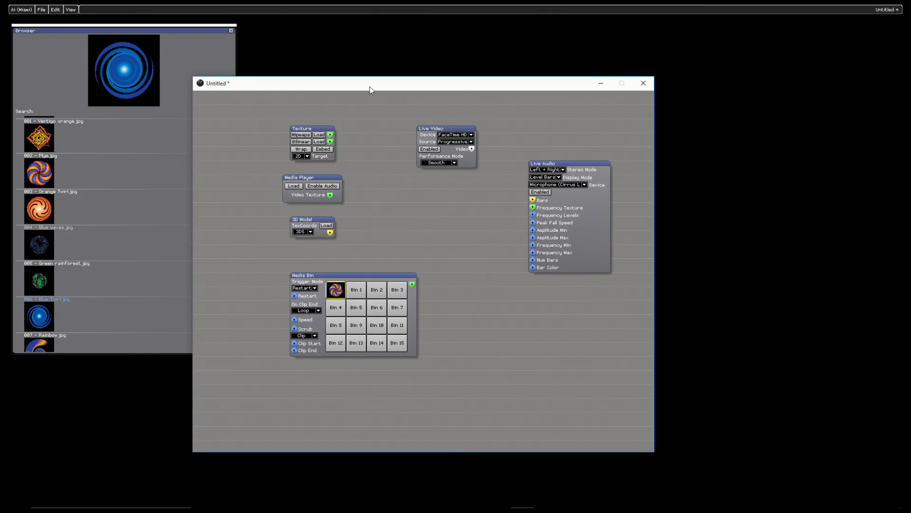
{"action": "left_click", "coordinate": [337, 291]}
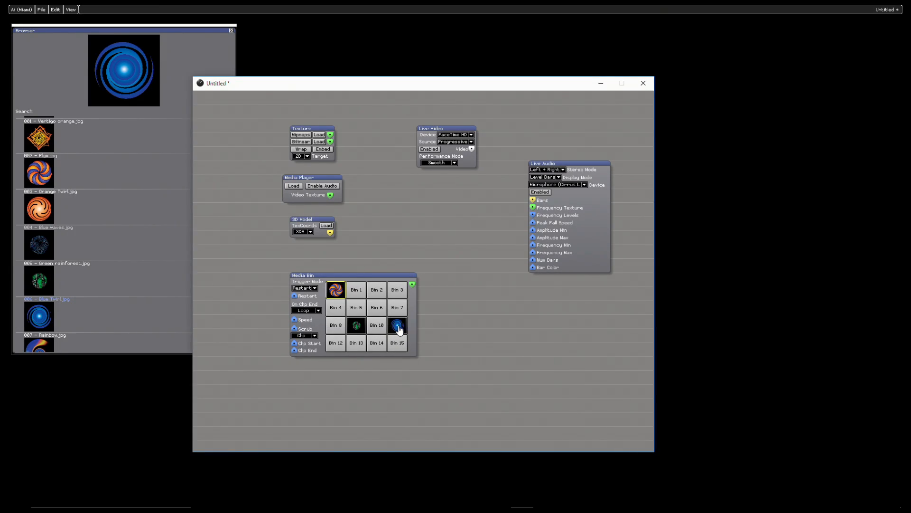
Step: Shift the Media Bin slightly up and left, and place the Media Player module directly beneath it
{"action": "mouse_move", "coordinate": [413, 287]}
{"action": "left_click_drag", "start_coordinate": [313, 273], "coordinate": [292, 260]}
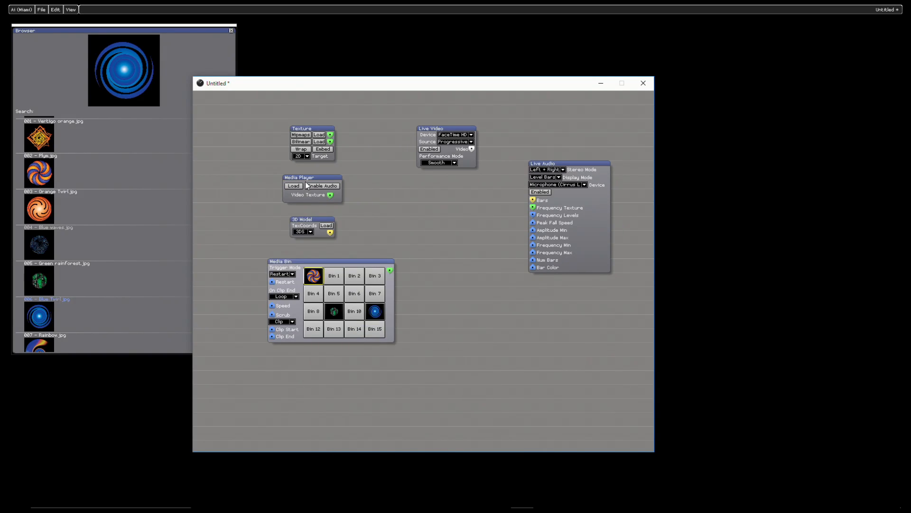
{"action": "left_click_drag", "start_coordinate": [302, 180], "coordinate": [288, 355]}
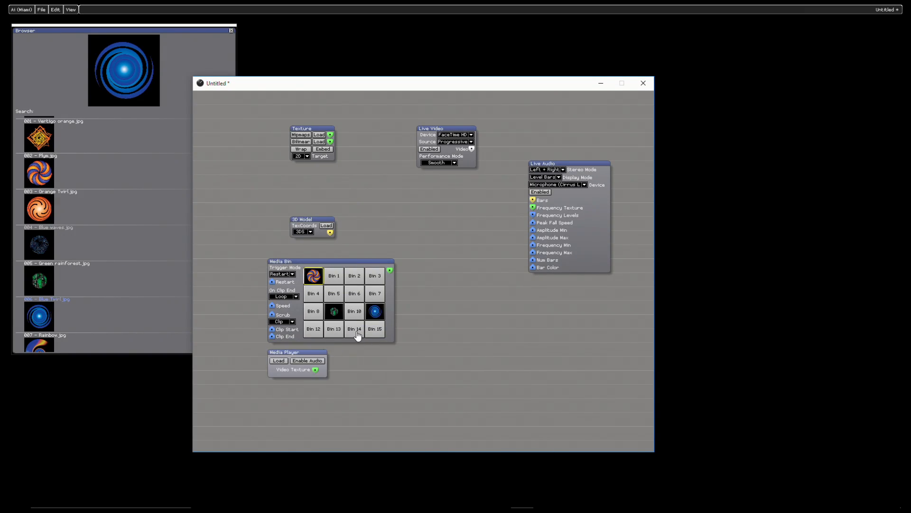
{"action": "left_click_drag", "start_coordinate": [416, 293], "coordinate": [219, 385]}
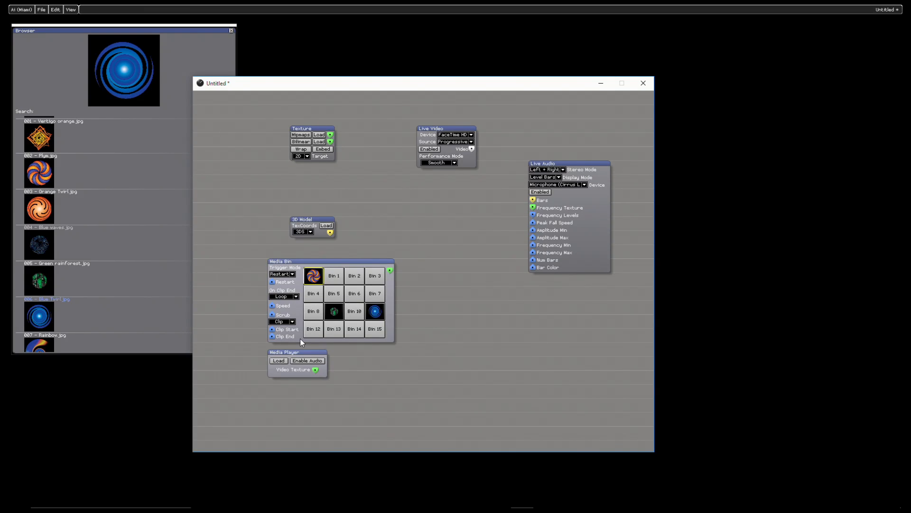